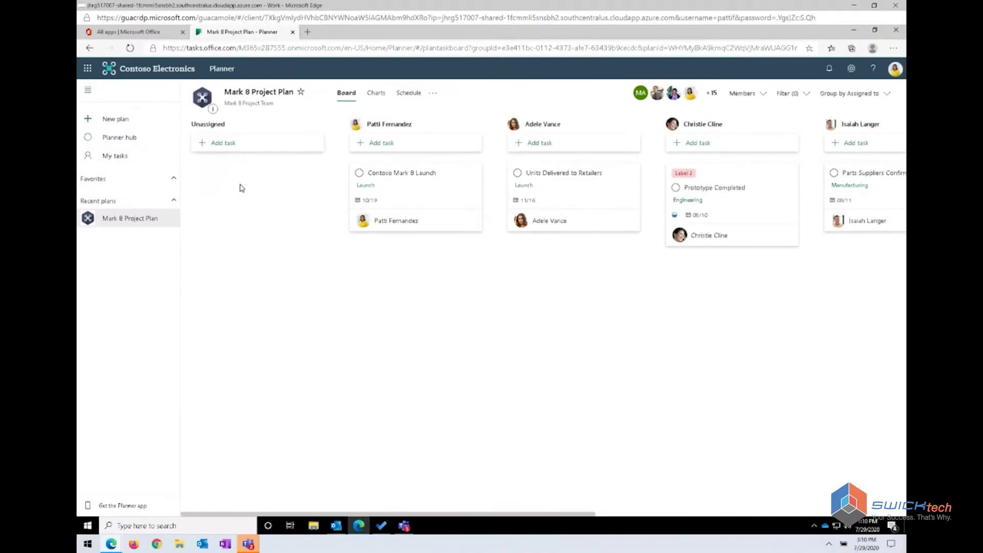
Step: Open the My tasks board and show its more-options menu
click(106, 159)
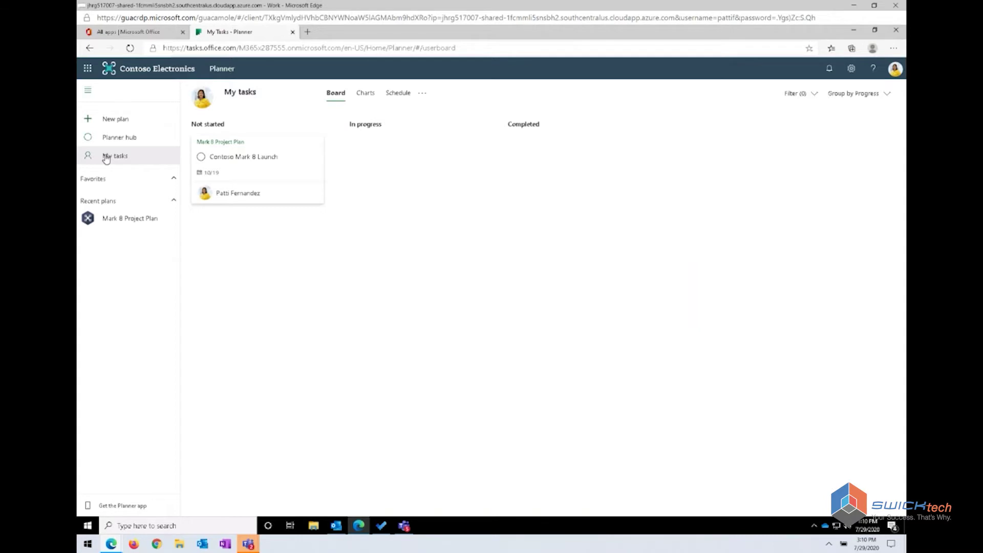
click(423, 97)
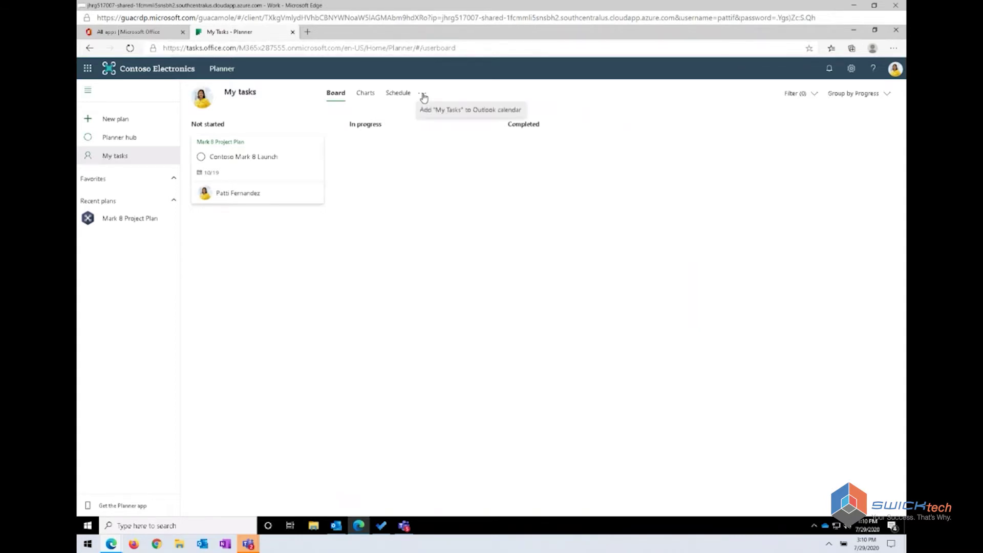
Step: Unpublish and republish the My tasks iCalendar feed, then send it to Outlook calendar
click(447, 113)
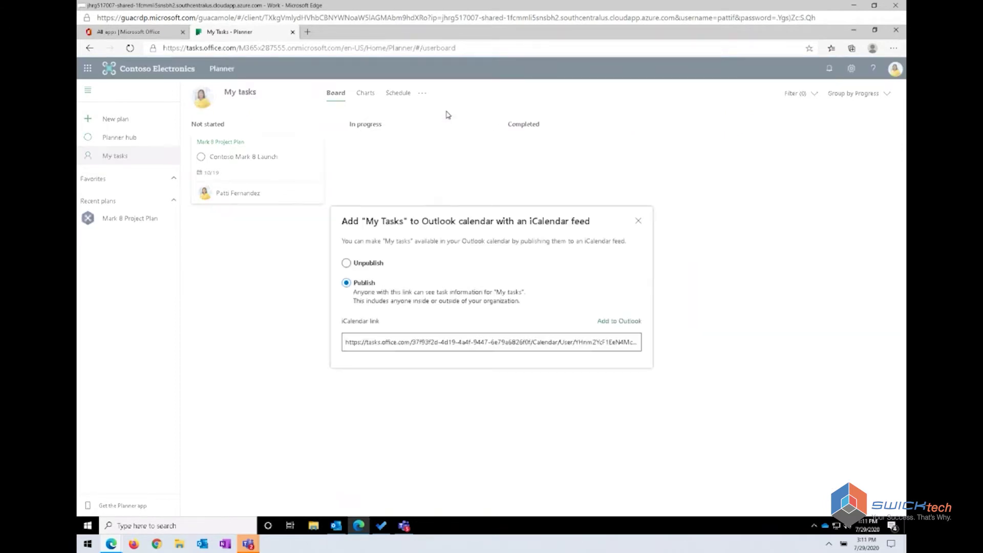
click(369, 265)
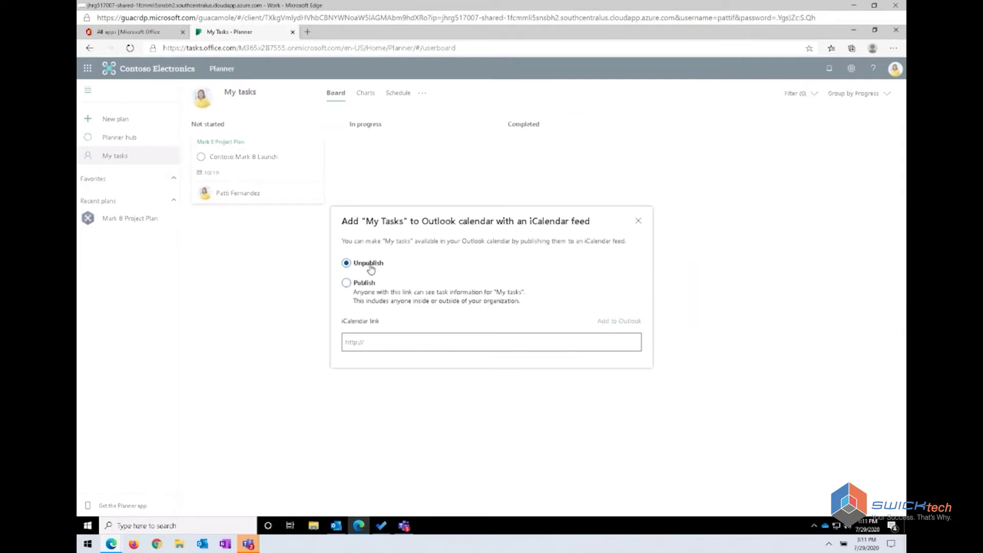
click(359, 285)
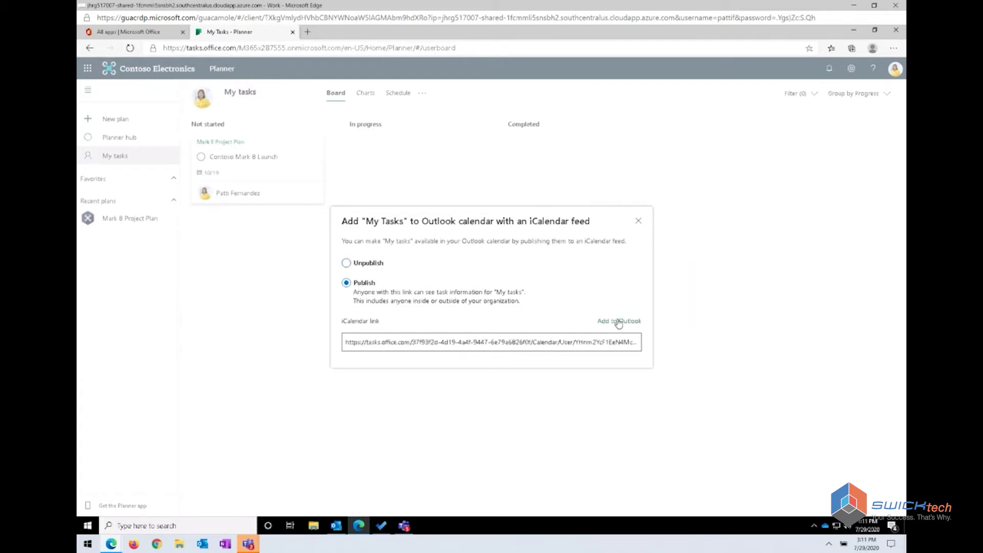
click(620, 321)
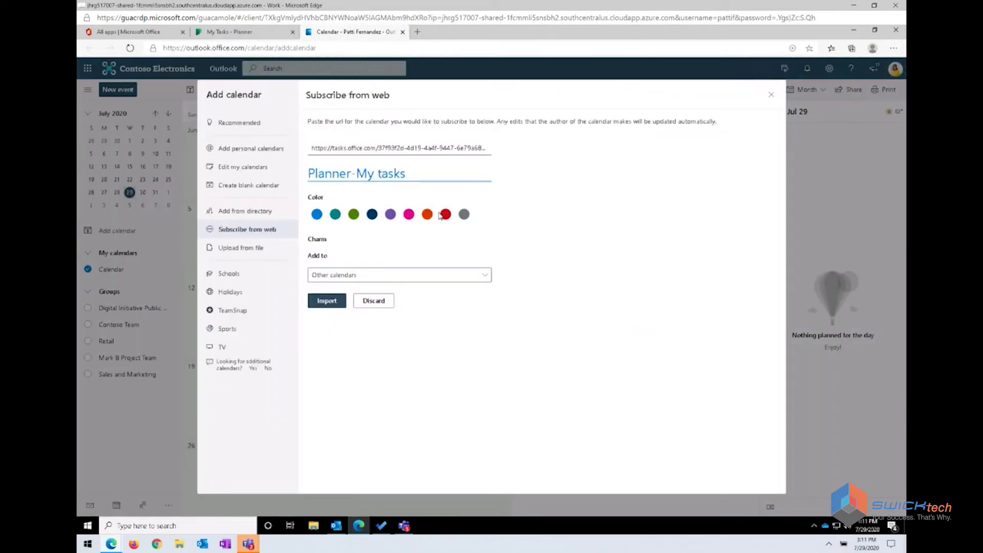
Step: Edit the Planner-My tasks calendar name and give it a green colour with a check-mark charm
click(358, 175)
drag(359, 174, 295, 183)
click(378, 175)
click(355, 218)
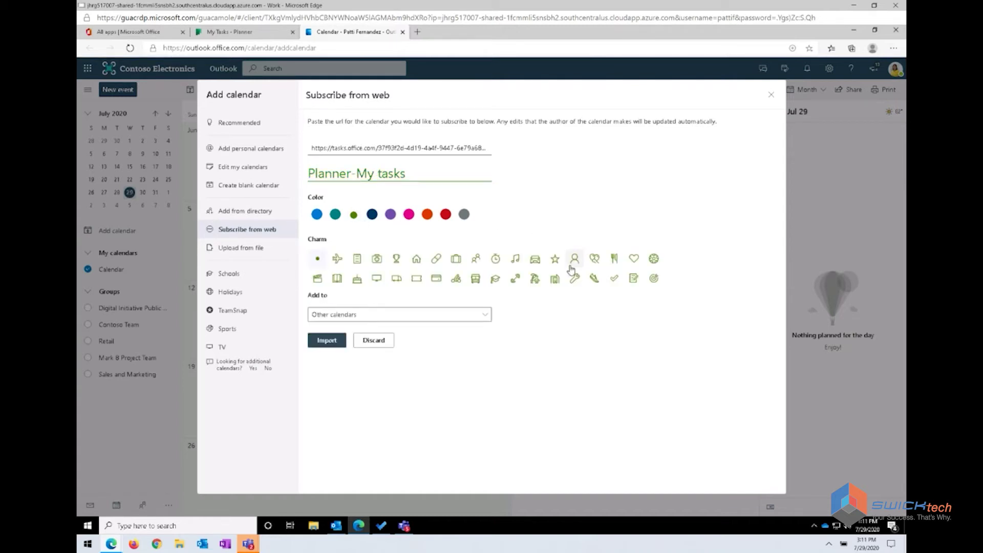
click(613, 280)
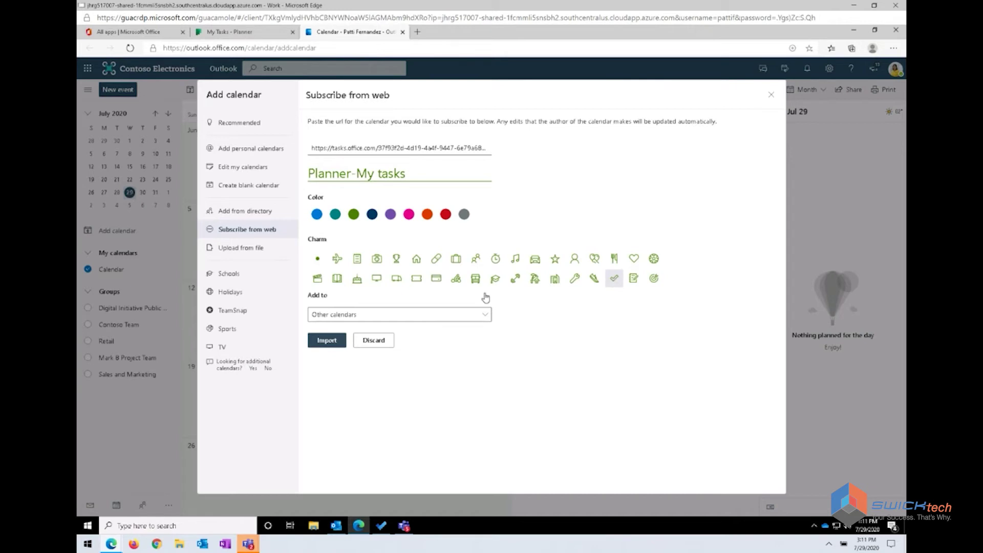
Step: Import the calendar under My calendars and close the add-calendar panel
click(431, 319)
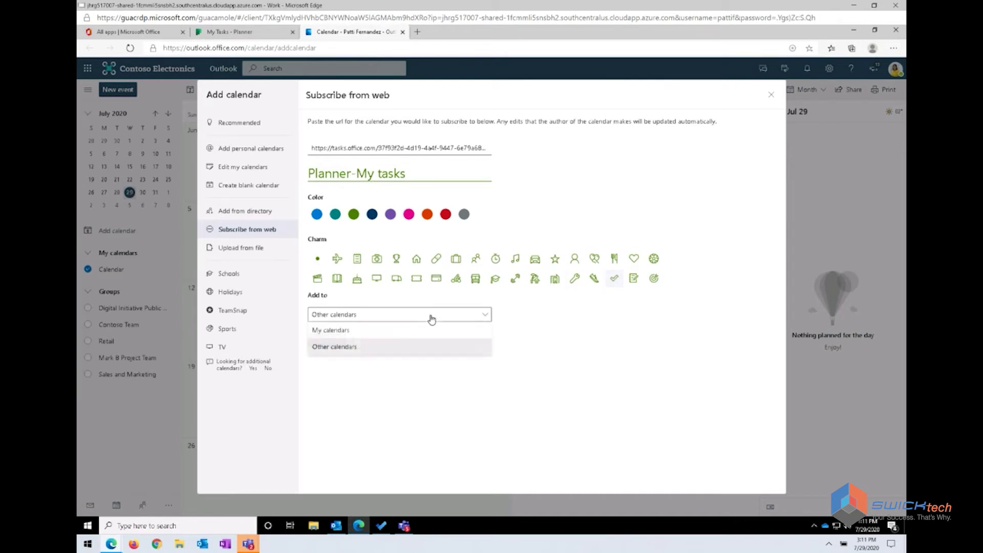
click(331, 332)
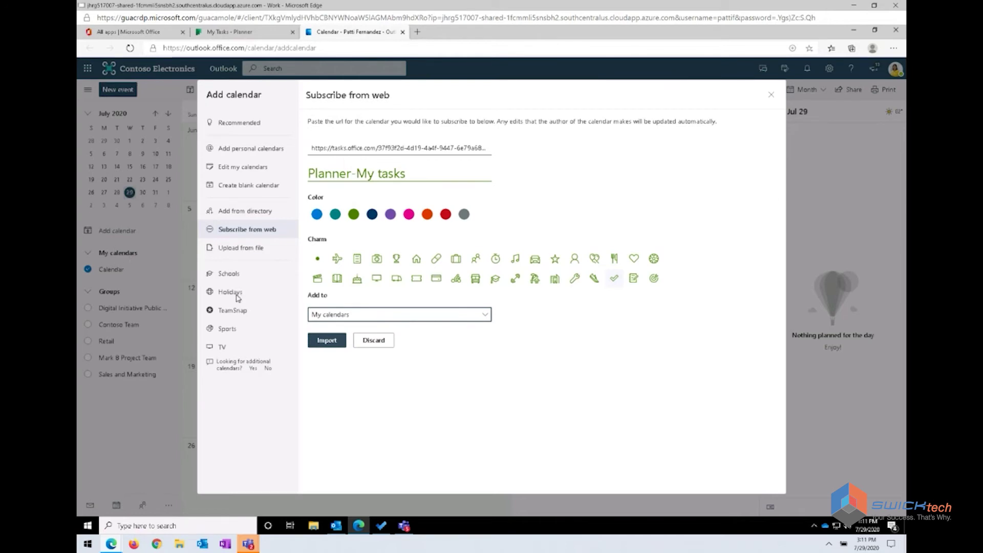
click(331, 340)
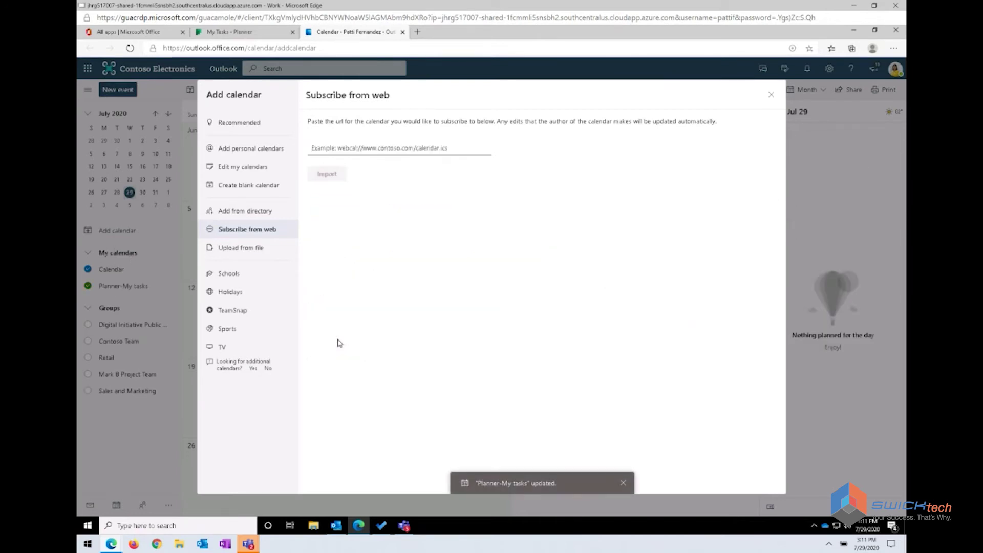
click(772, 97)
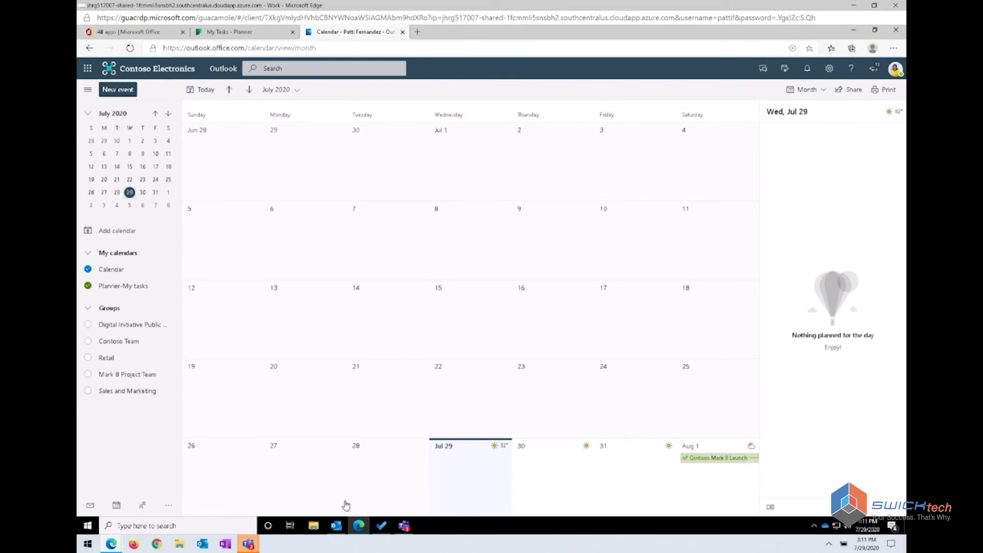
mouse_move(336, 526)
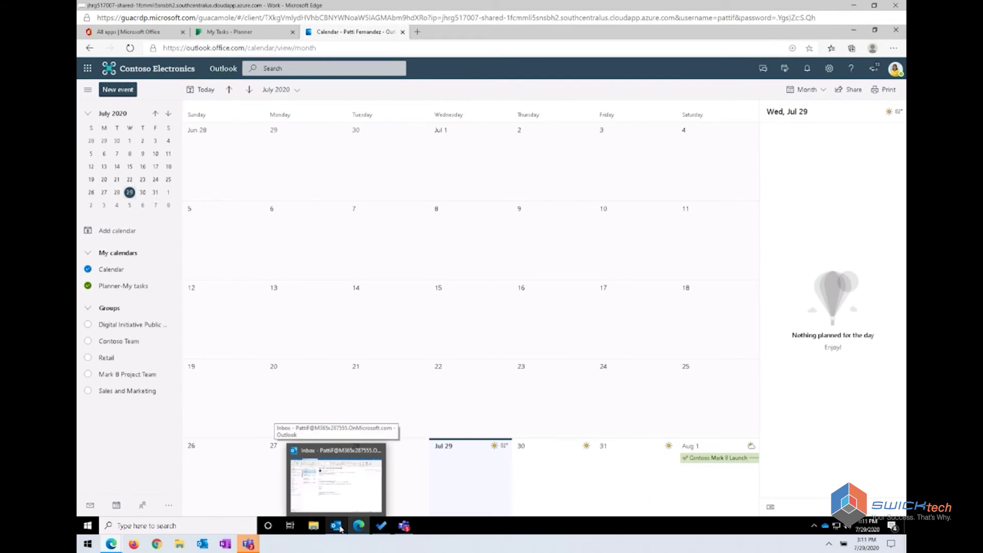
click(339, 529)
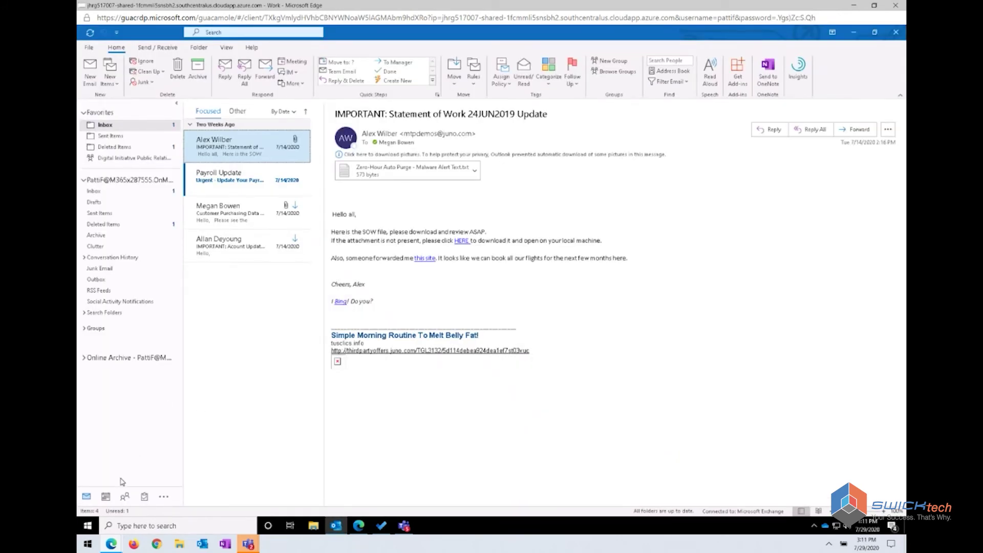
mouse_move(106, 497)
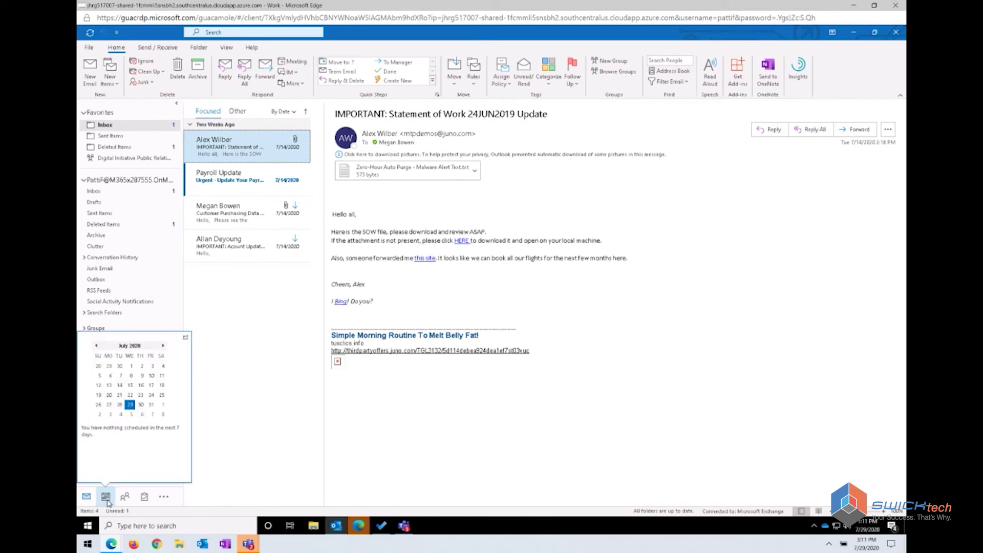
Step: In desktop Outlook Calendar, tick Planner-My tasks and overlay it in month view
click(107, 499)
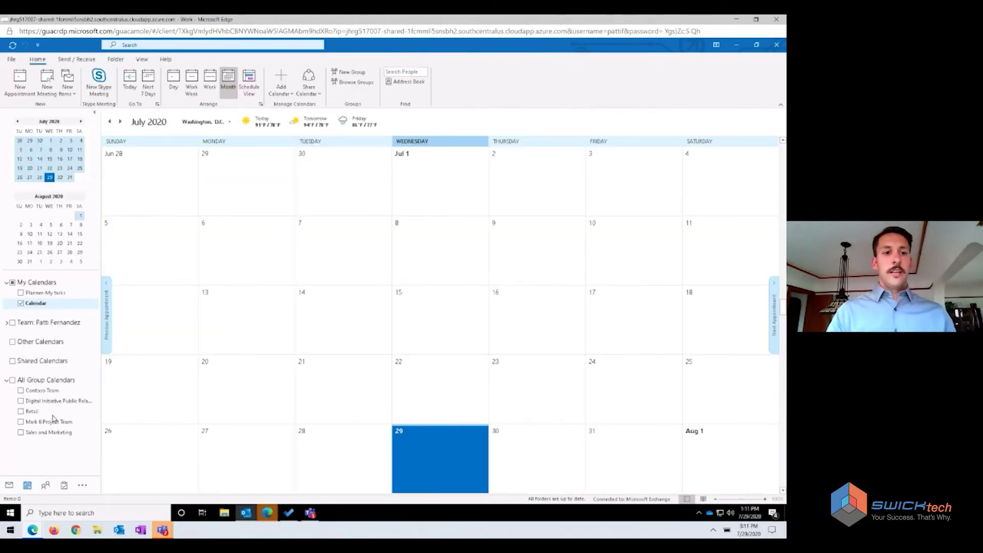
click(37, 295)
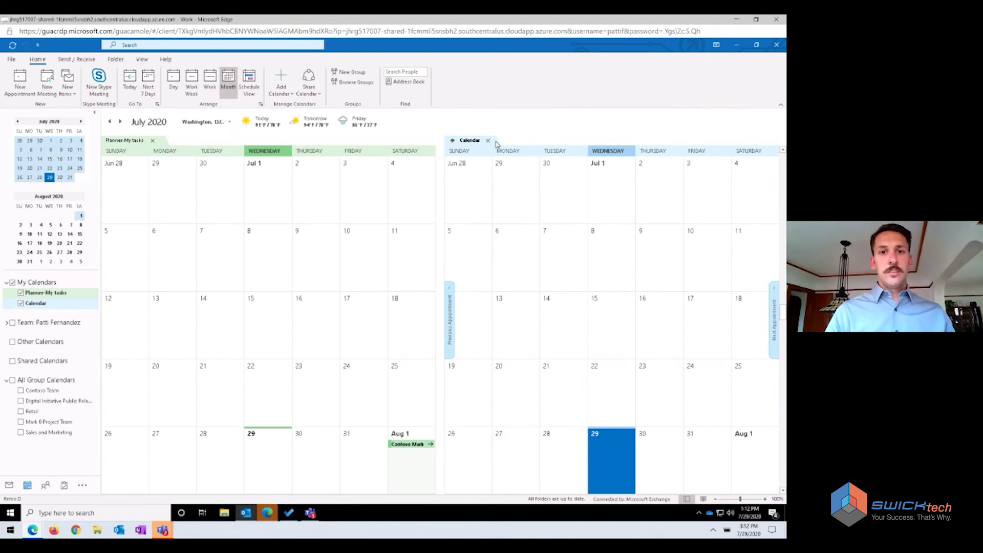
click(452, 146)
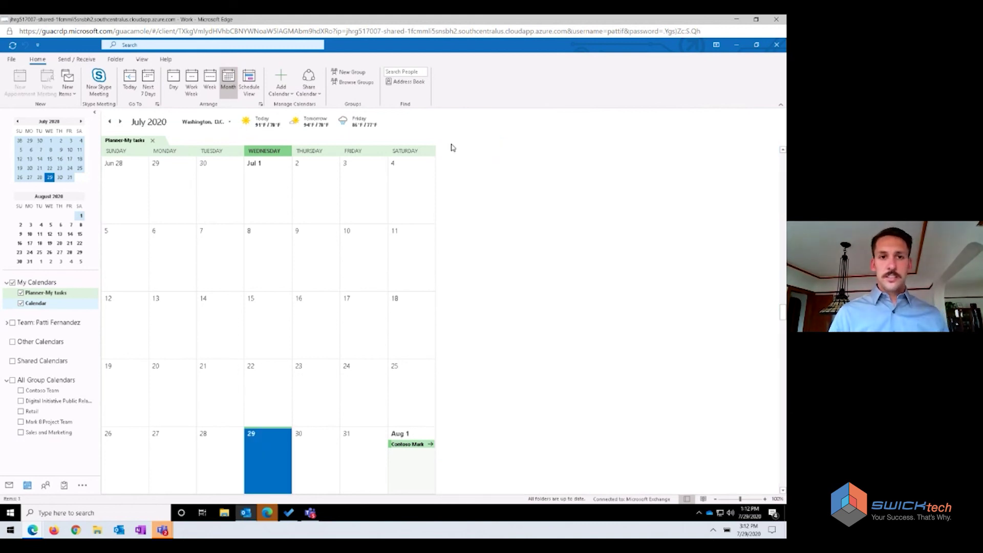